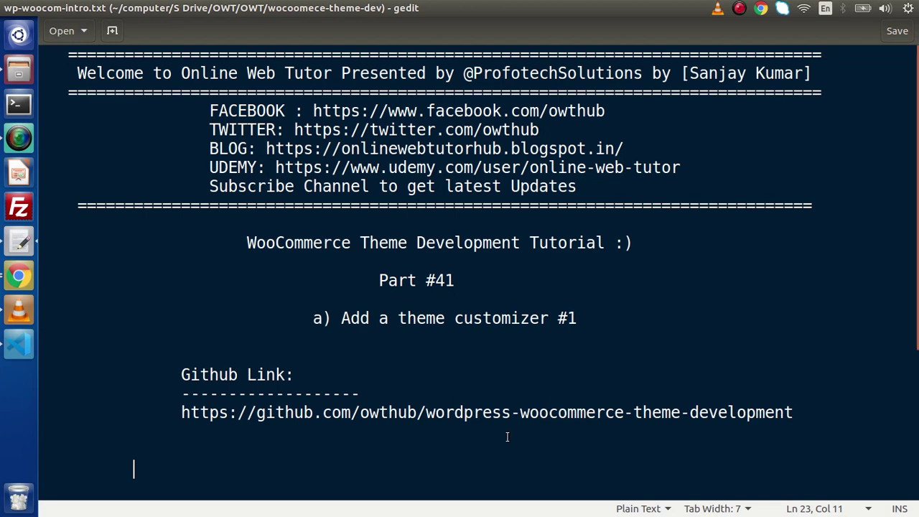
Step: Bring Chrome forward, view the My Store front-end tab, then return to the WordPress Dashboard tab
click(32, 277)
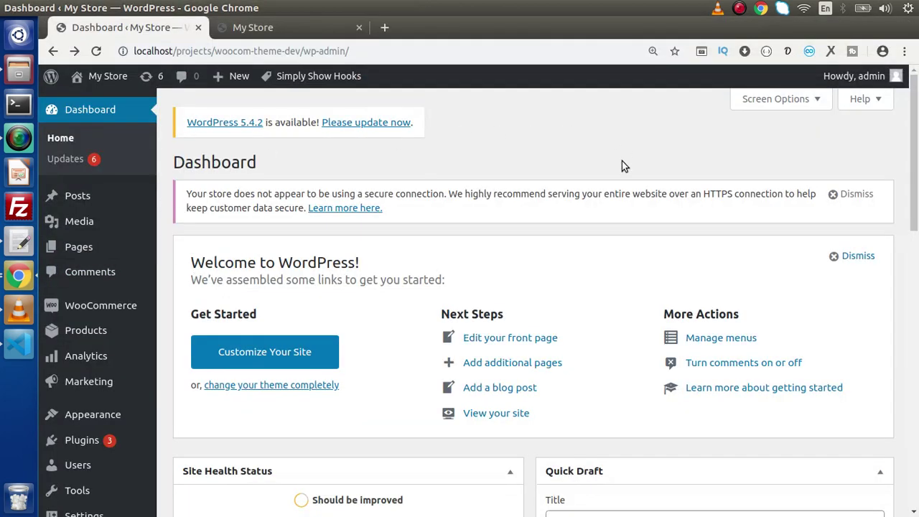
click(323, 32)
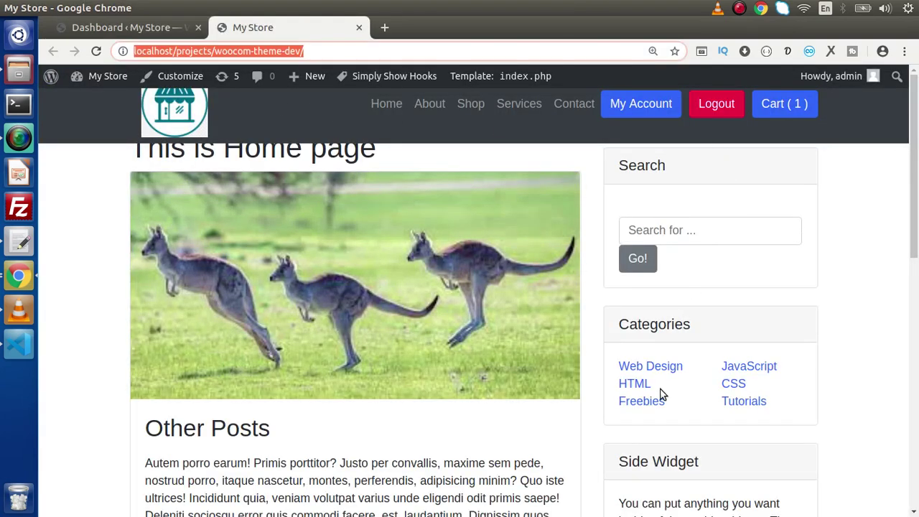
click(106, 201)
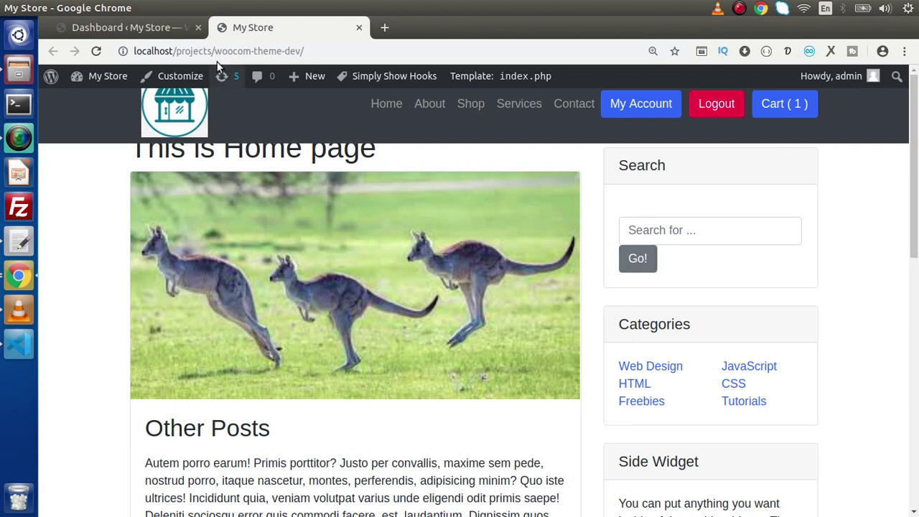
click(175, 28)
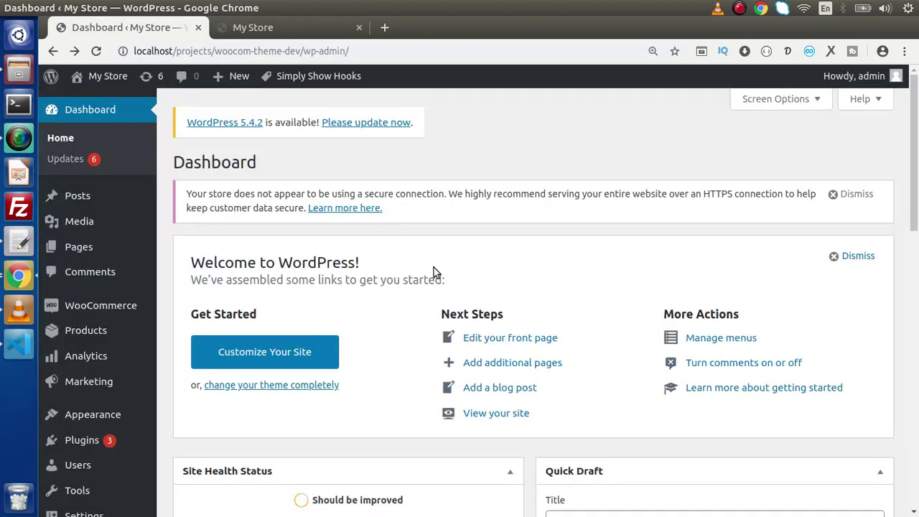
mouse_move(89, 415)
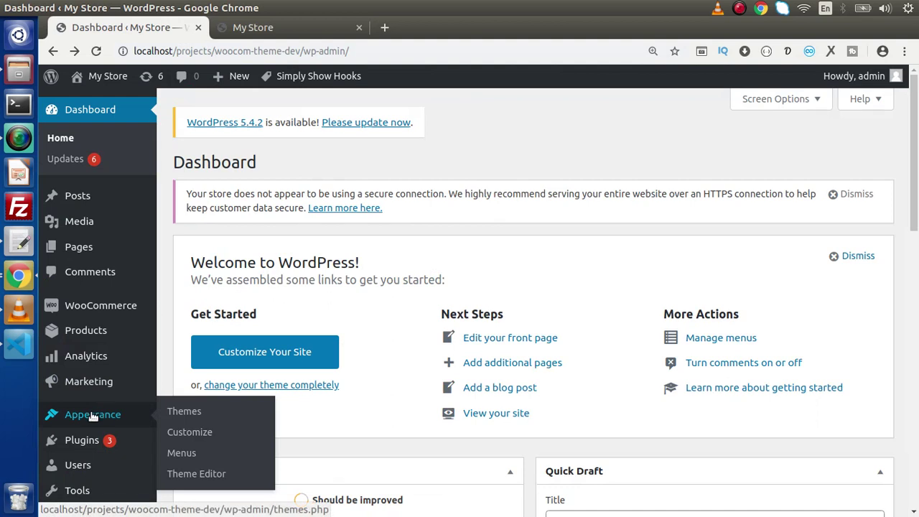
Step: Open Appearance > Customize to load the Simple Bootstrap Theme Customizer with live preview
click(198, 434)
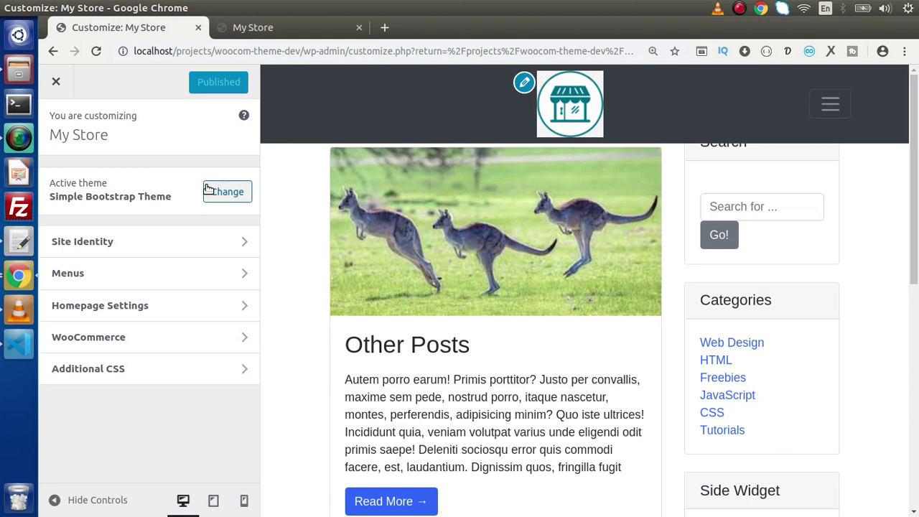
Step: Go back from the Customizer and view the My Store front page tab, adjusting page zoom
click(52, 51)
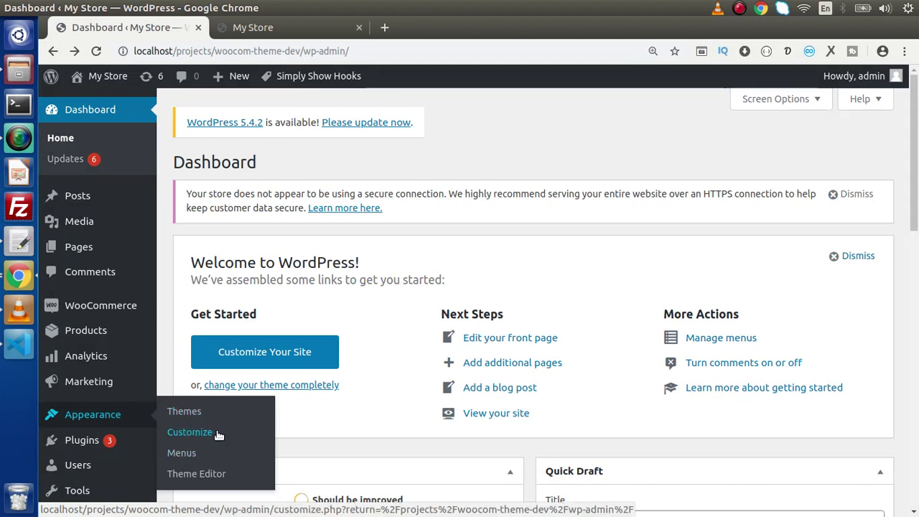
key(ctrl+plus)
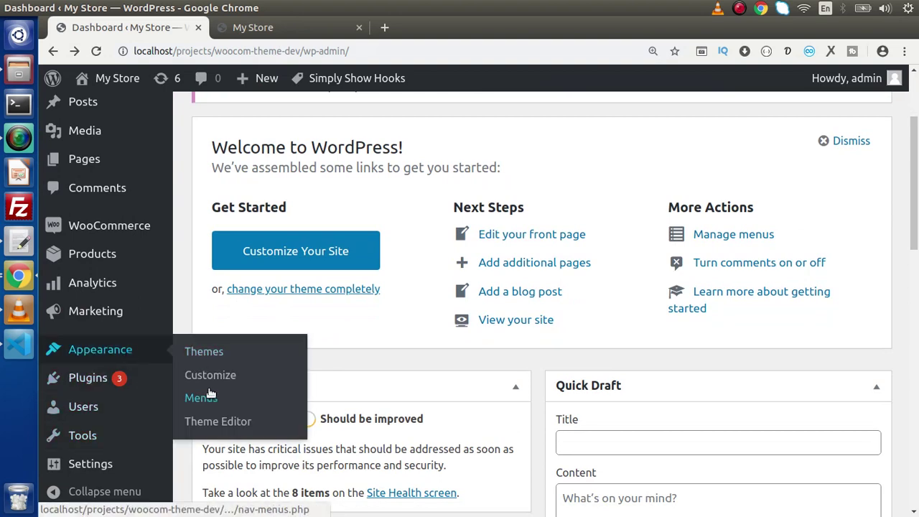
click(324, 26)
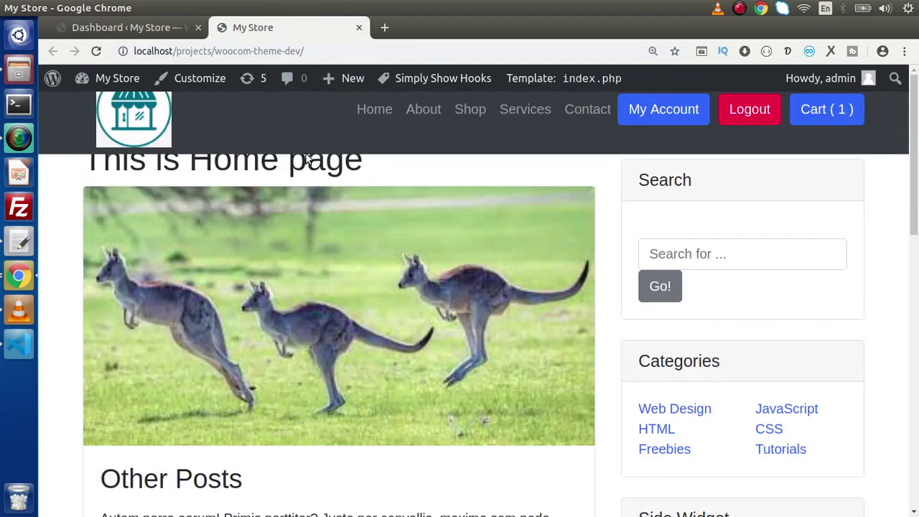
key(ctrl+minus)
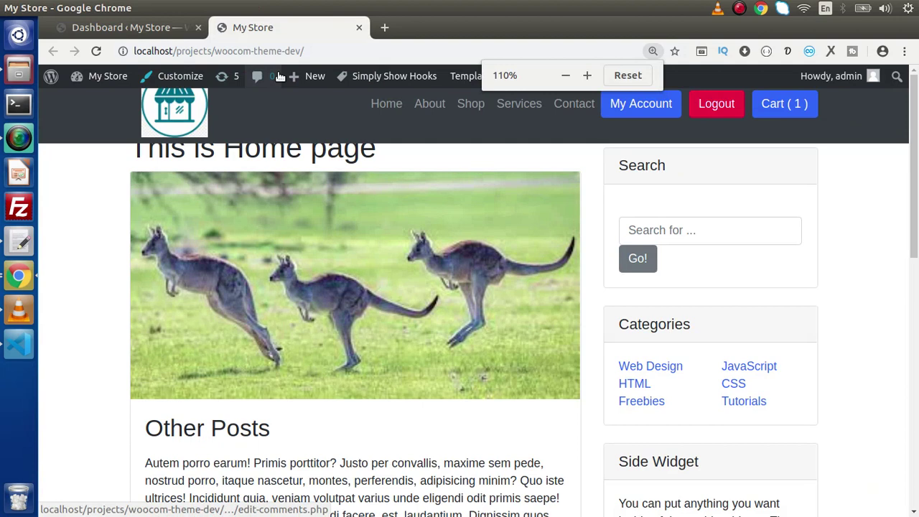
mouse_move(336, 75)
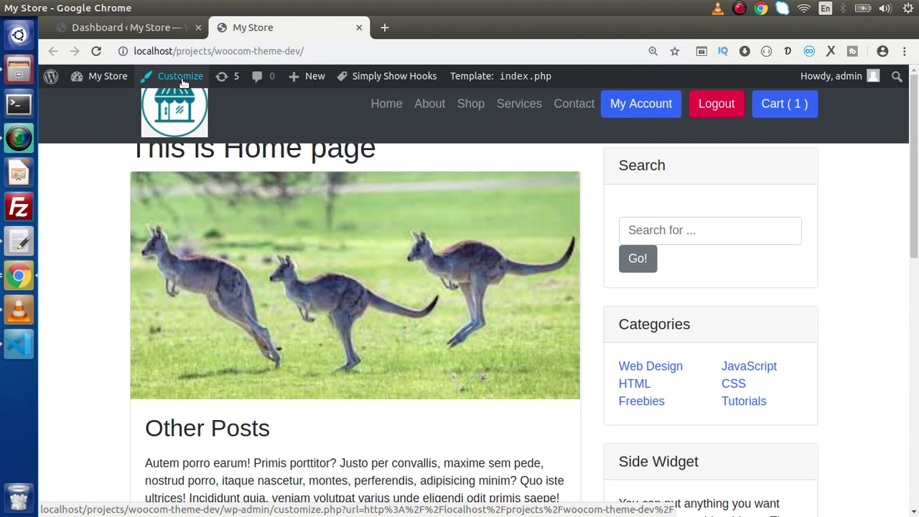
Step: Launch Customize from the front page admin bar, glance at the Dashboard, then return to Customize: My Store
click(182, 80)
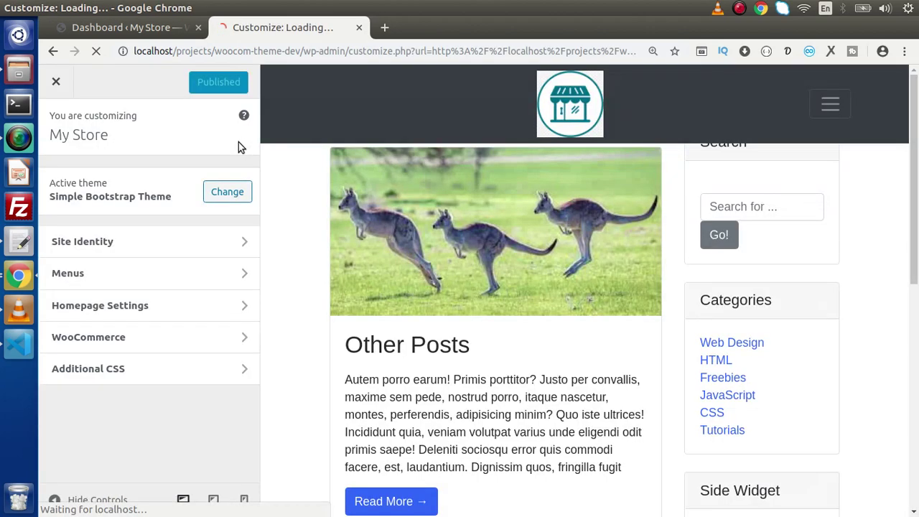
click(171, 32)
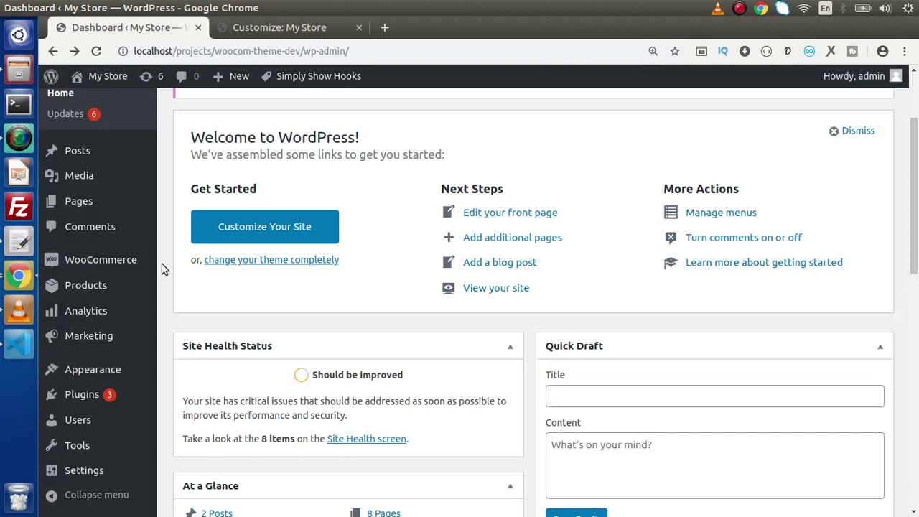
click(335, 26)
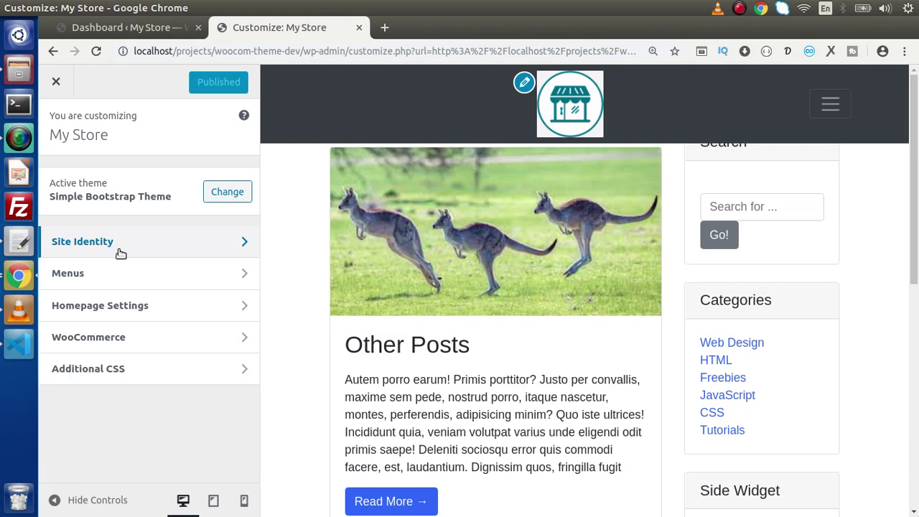
click(191, 243)
scroll(191, 232, down, 1)
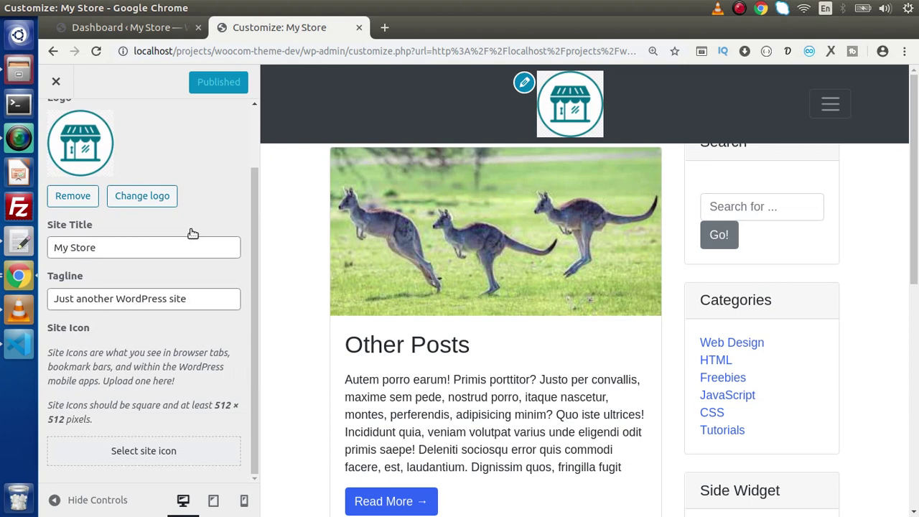
scroll(191, 232, up, 1)
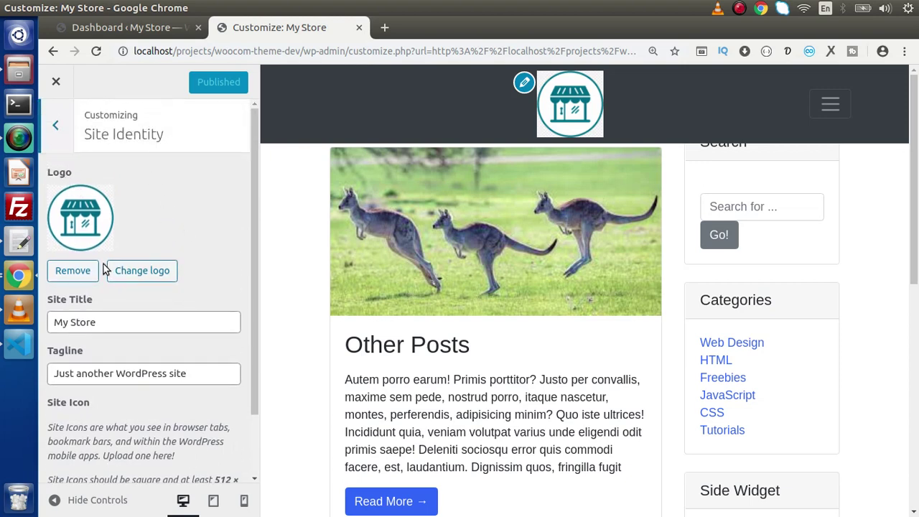
scroll(172, 198, down, 1)
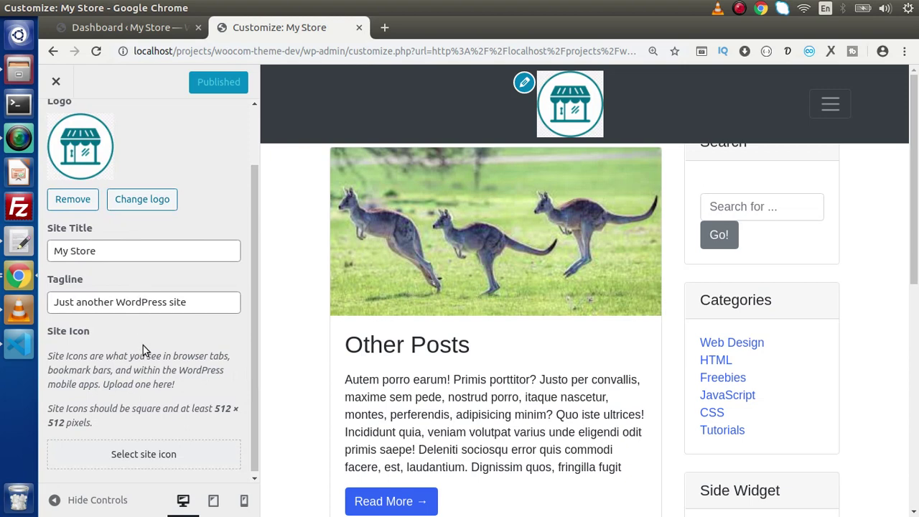
scroll(145, 233, up, 1)
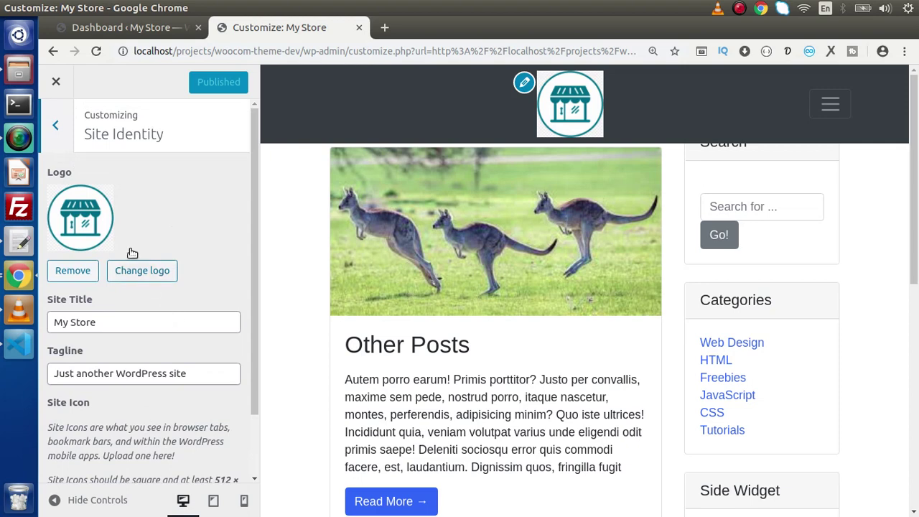
scroll(155, 330, down, 2)
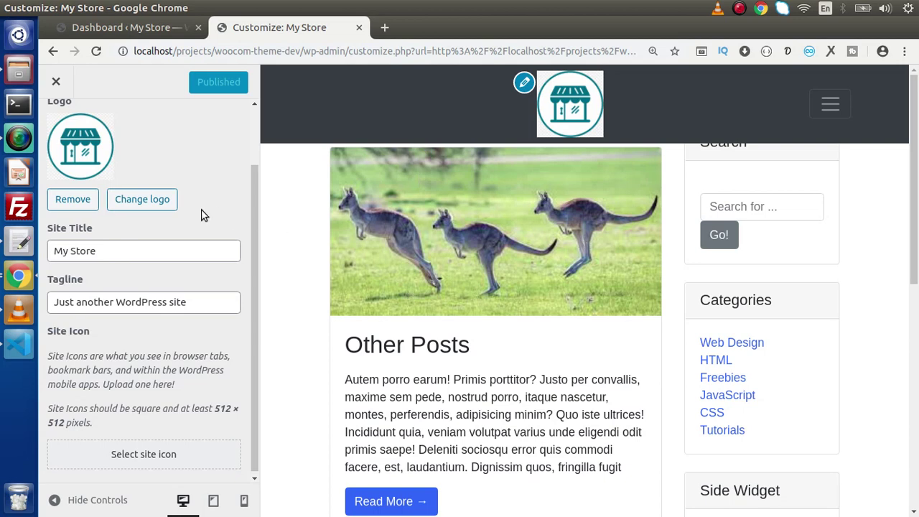
scroll(206, 211, up, 2)
click(56, 129)
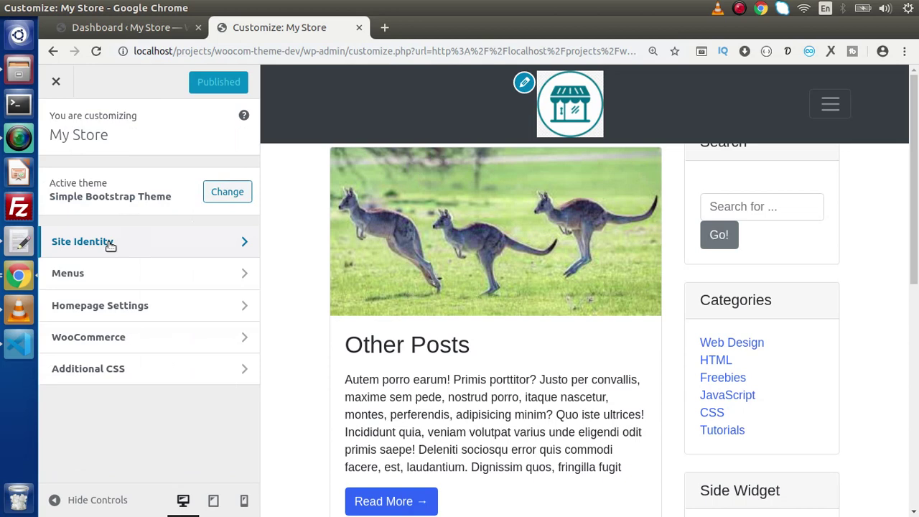
click(139, 243)
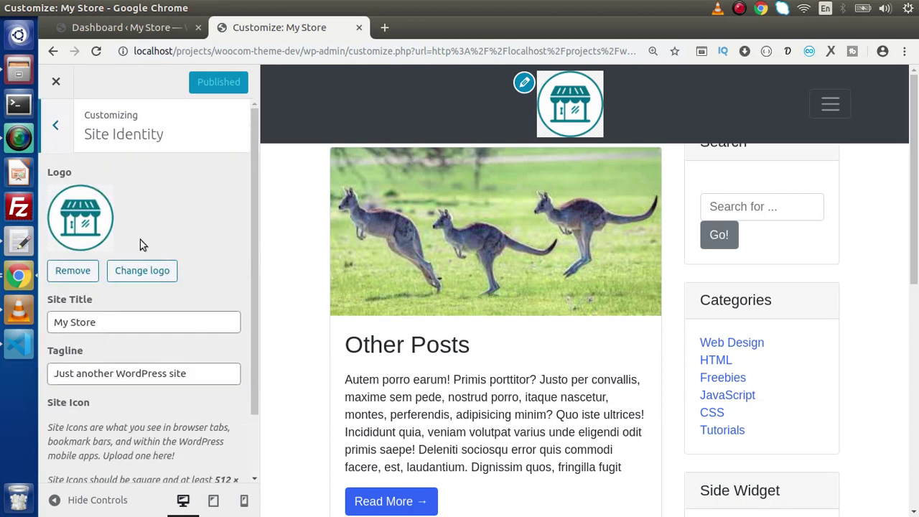
scroll(162, 168, down, 2)
scroll(168, 188, up, 2)
click(56, 127)
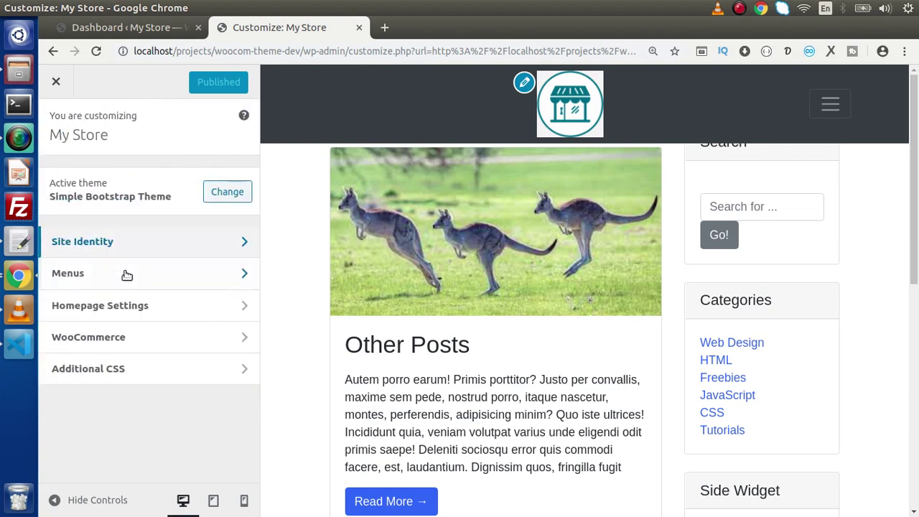
click(184, 277)
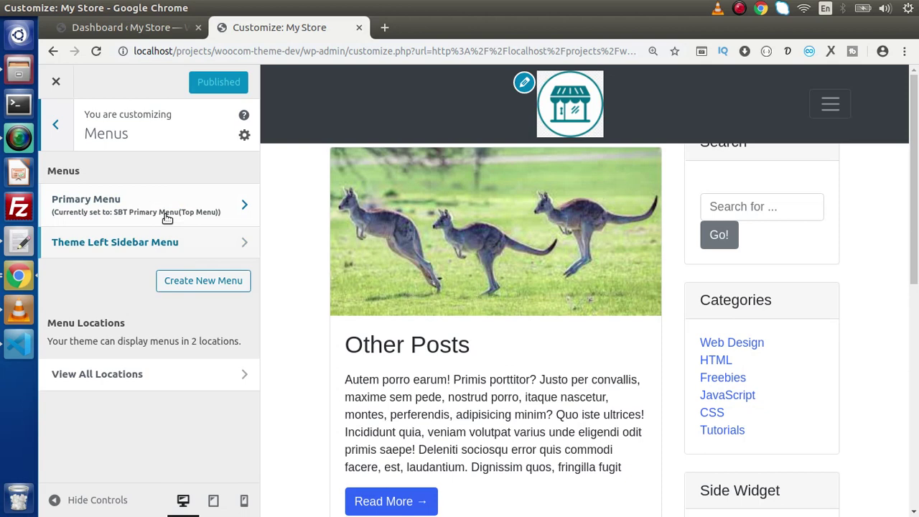
click(219, 212)
scroll(185, 252, down, 2)
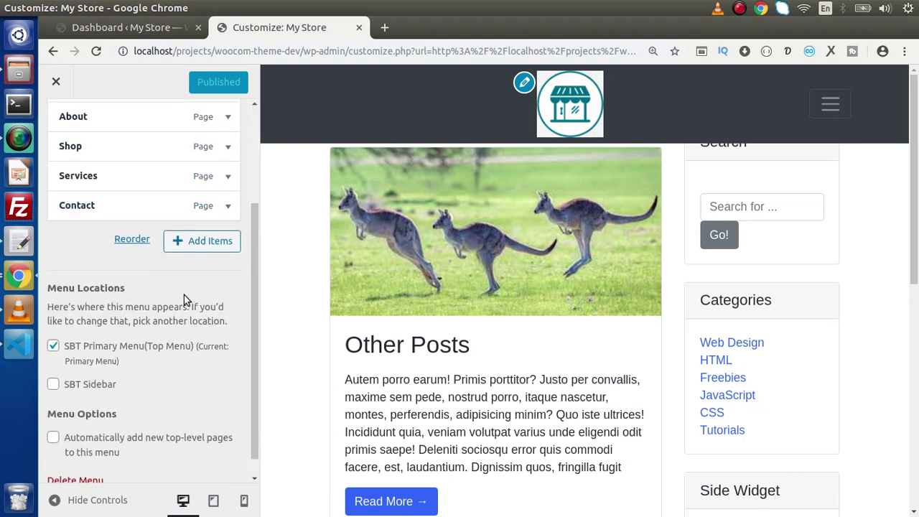
scroll(184, 295, up, 2)
click(58, 128)
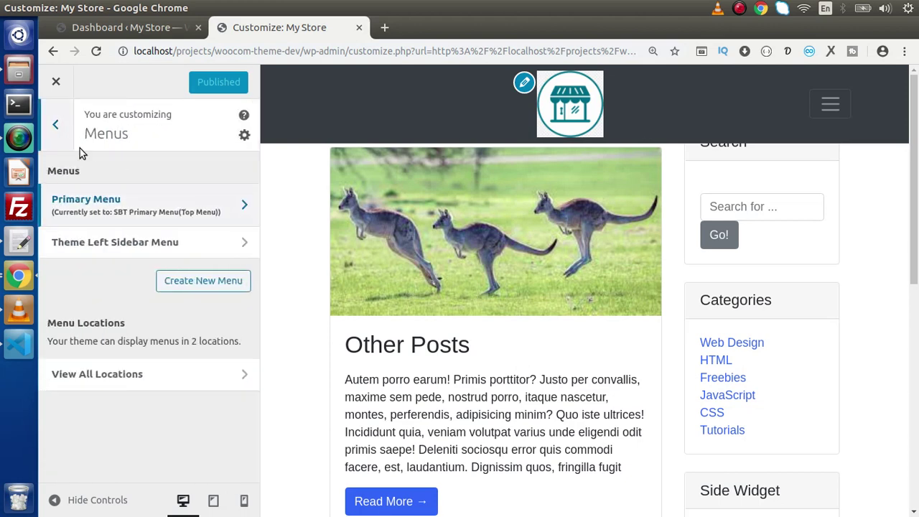
click(233, 244)
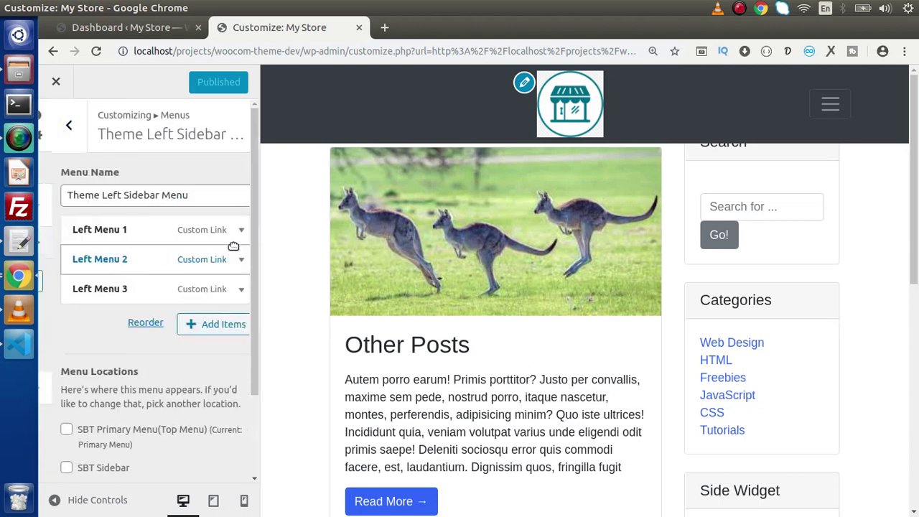
scroll(159, 277, down, 3)
scroll(160, 276, up, 5)
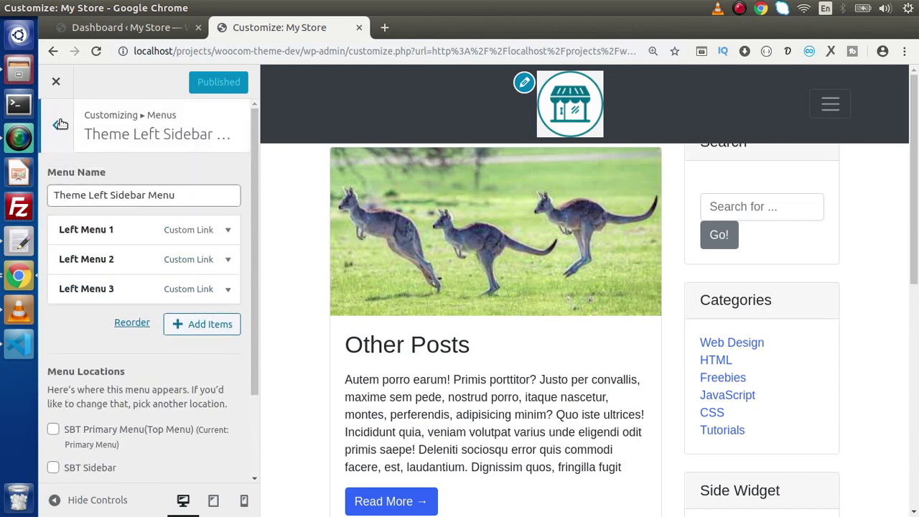
click(56, 124)
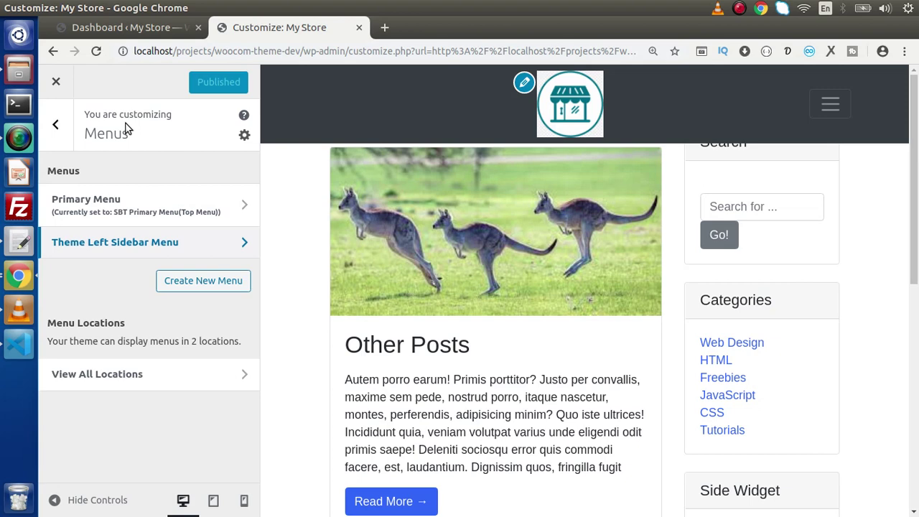
click(57, 124)
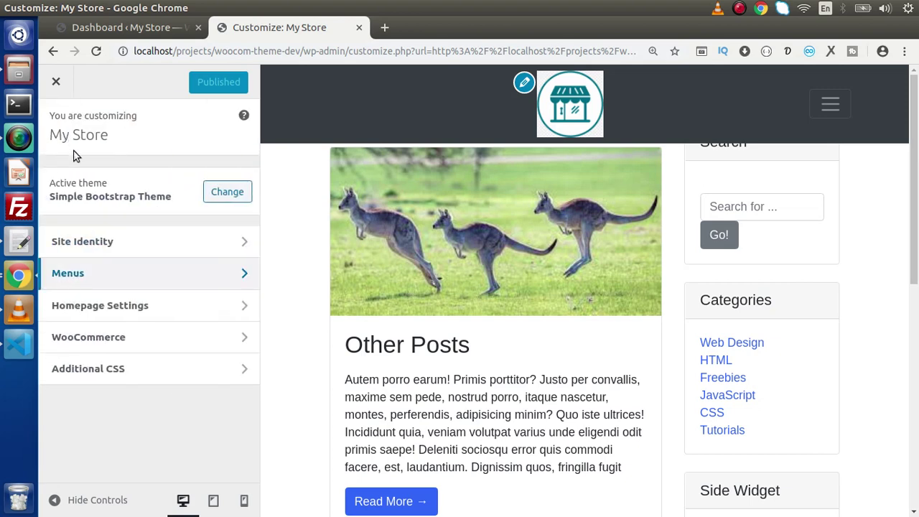
click(166, 242)
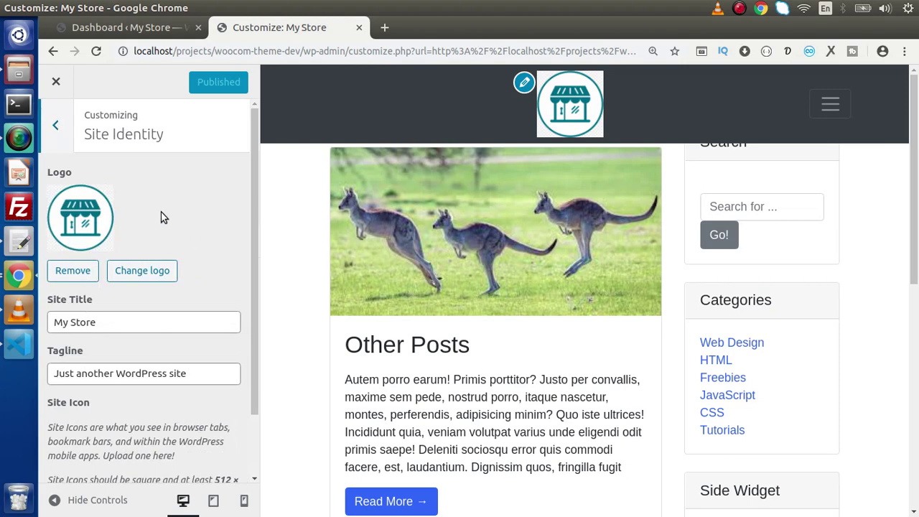
scroll(162, 244, down, 2)
scroll(151, 179, up, 2)
click(55, 126)
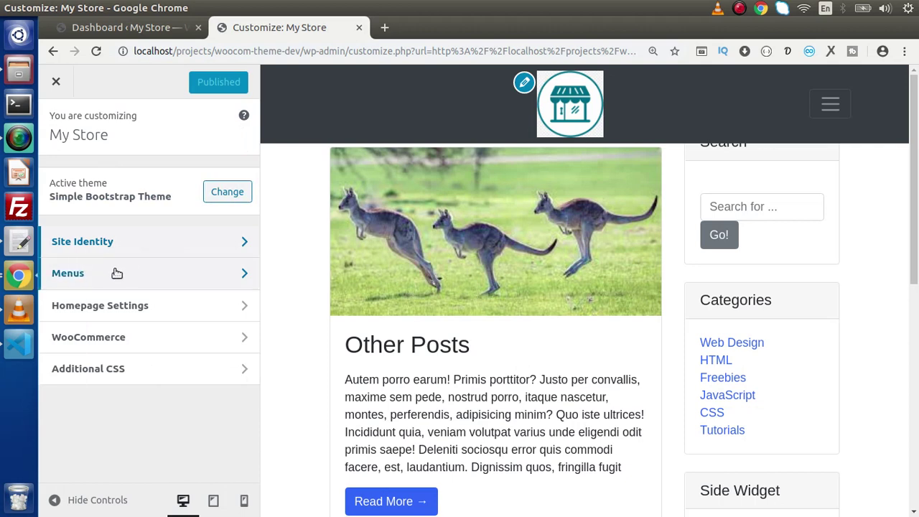
click(164, 274)
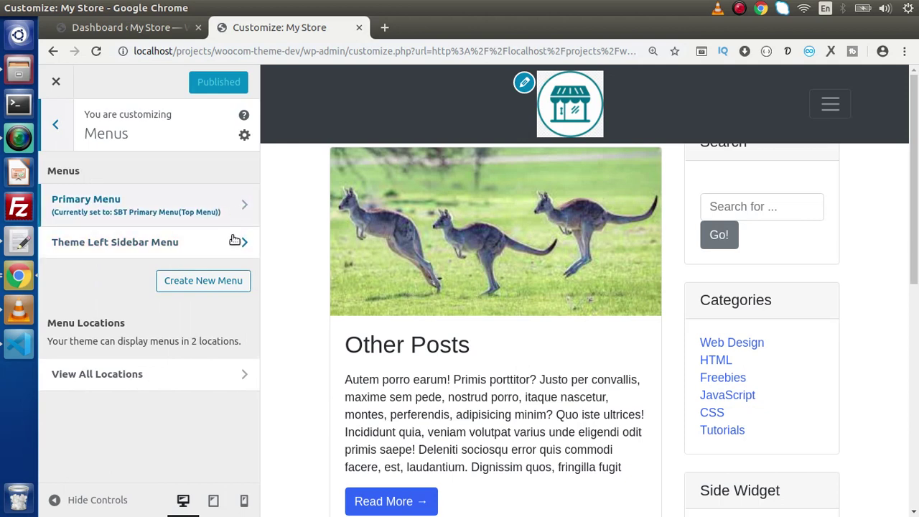
click(56, 125)
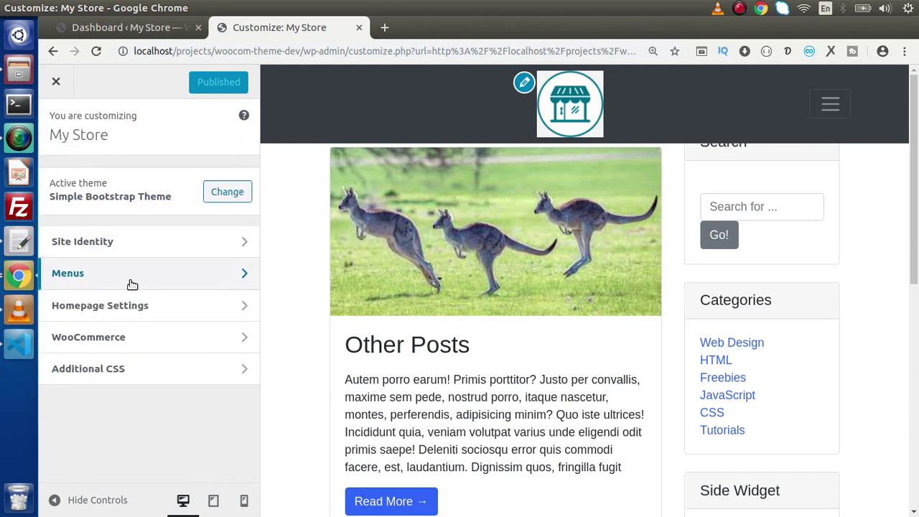
click(179, 280)
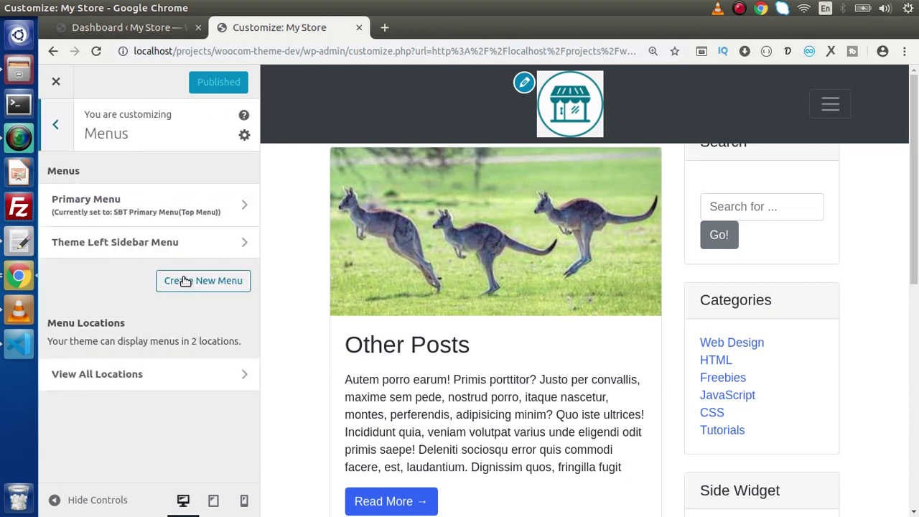
click(157, 209)
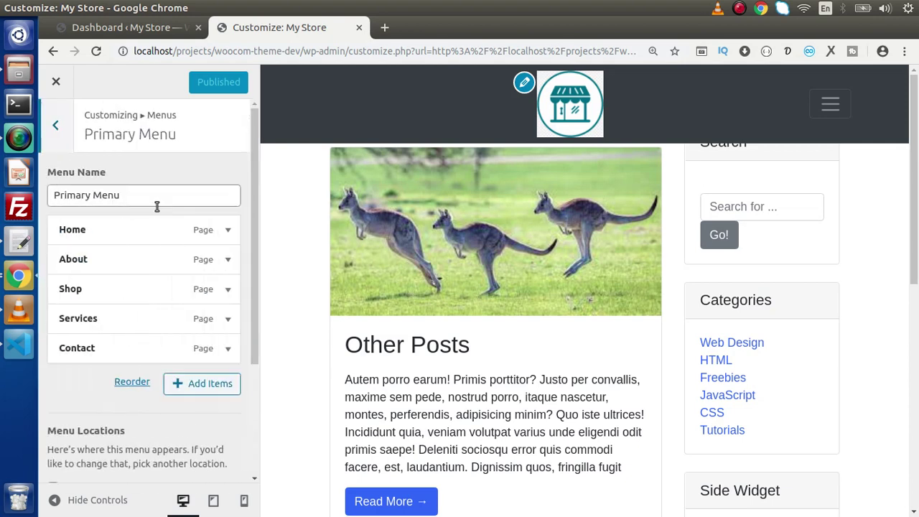
click(57, 127)
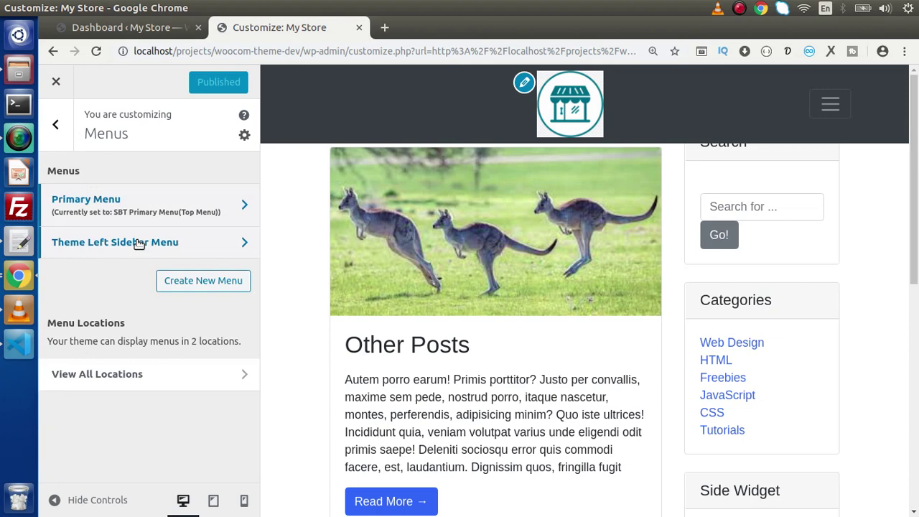
click(191, 210)
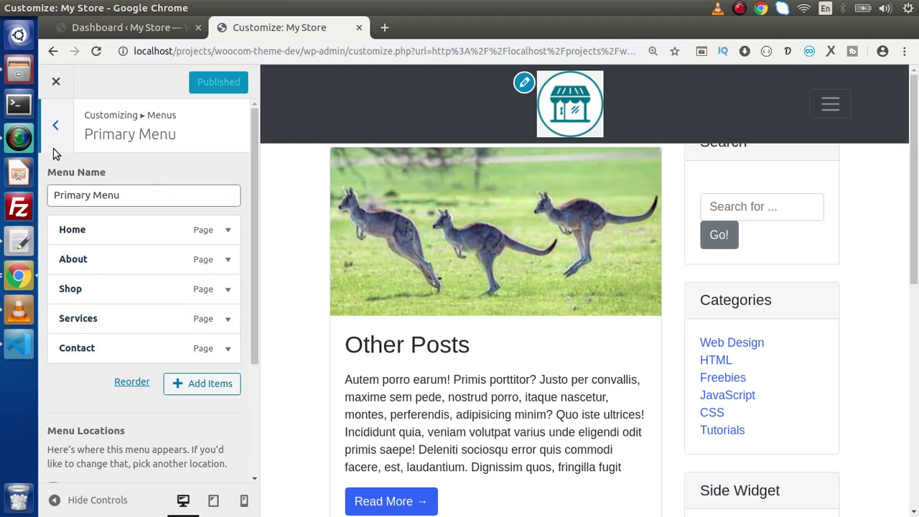
click(55, 133)
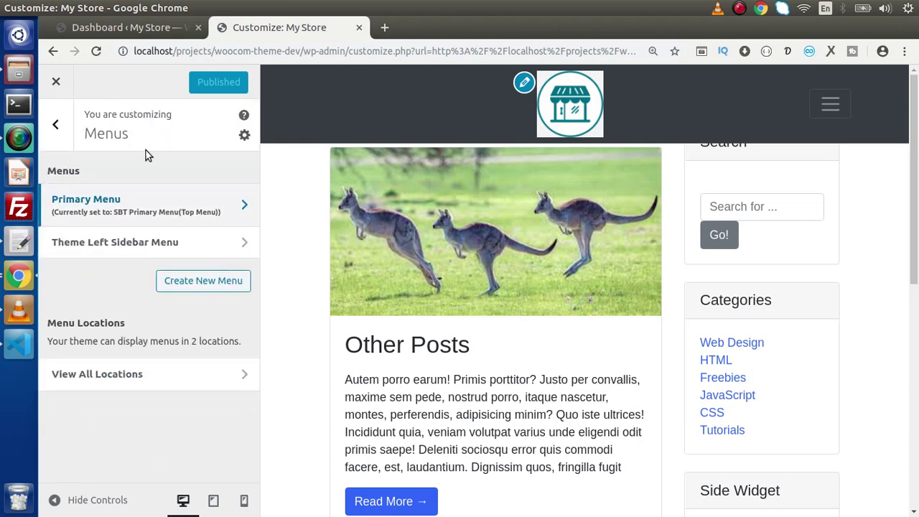
click(55, 125)
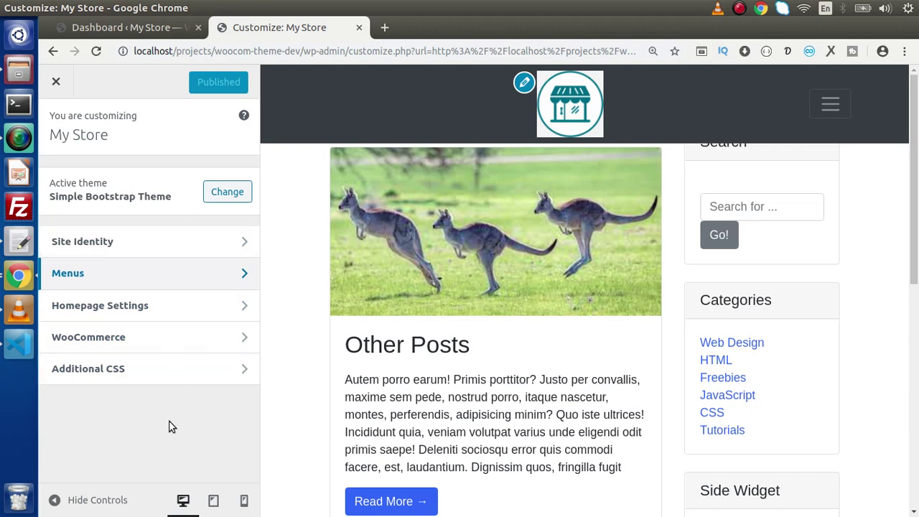
Step: Scroll the preview to the footer and select the 'Copyright © Your Website 2019' text
scroll(722, 288, down, 6)
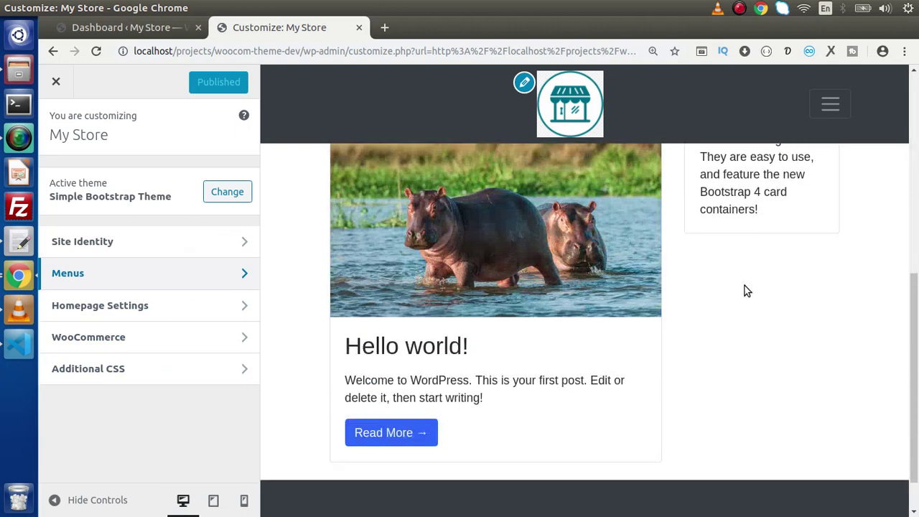
mouse_move(496, 471)
mouse_down()
mouse_move(711, 485)
mouse_move(502, 477)
mouse_up()
click(535, 487)
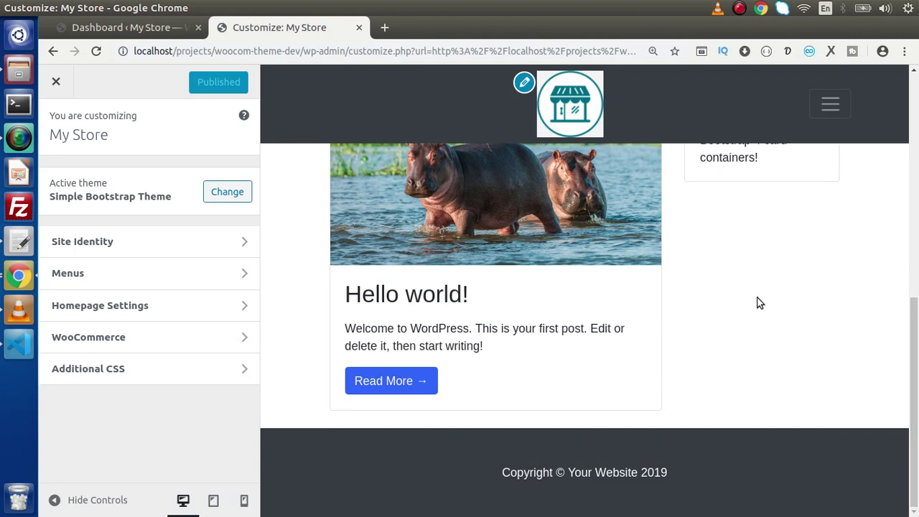
drag(664, 490, 498, 472)
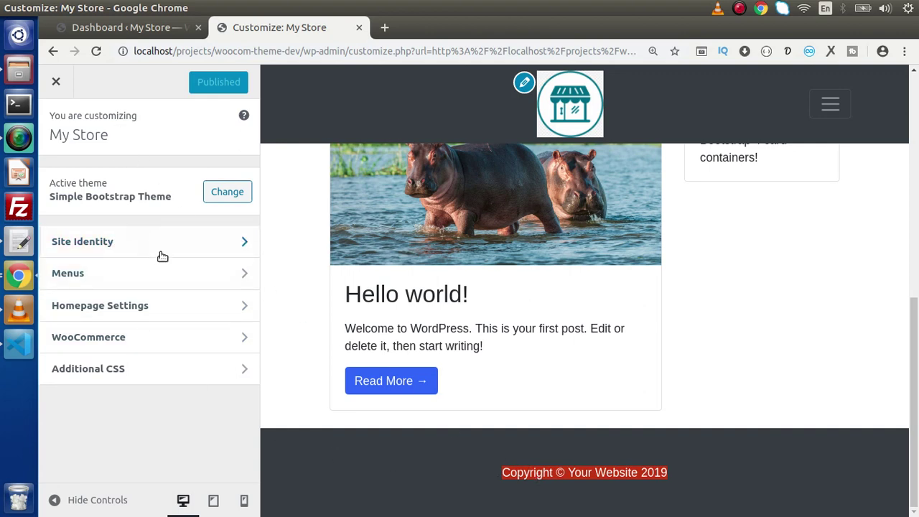
Step: Look through Homepage Settings, go back, and open the WooCommerce panel
click(162, 315)
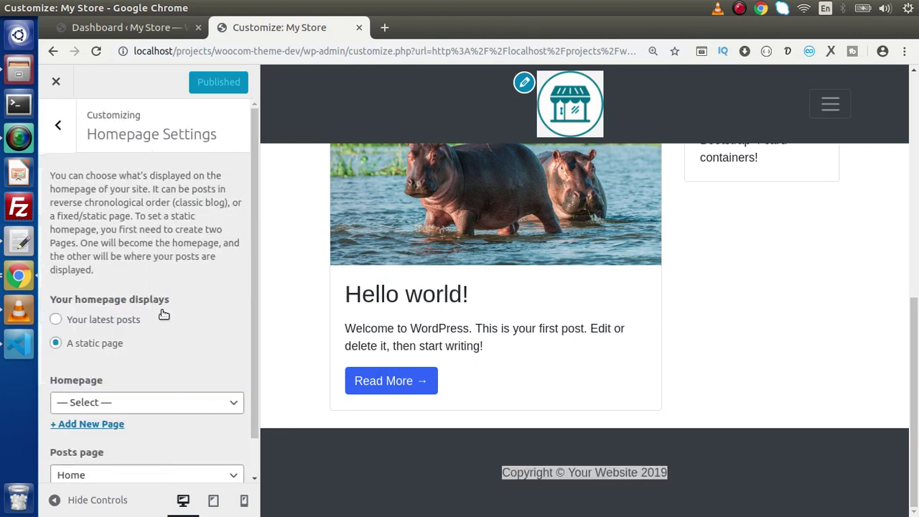
scroll(175, 287, down, 2)
scroll(176, 338, up, 2)
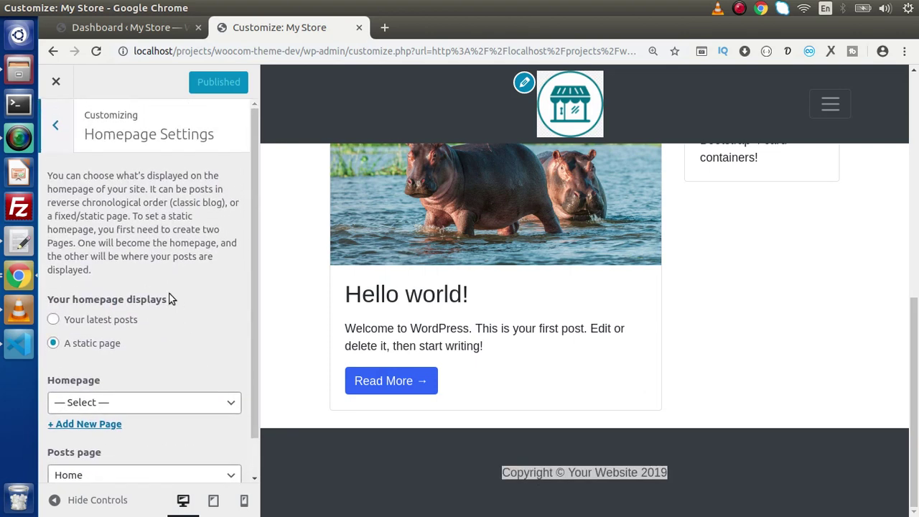
click(56, 127)
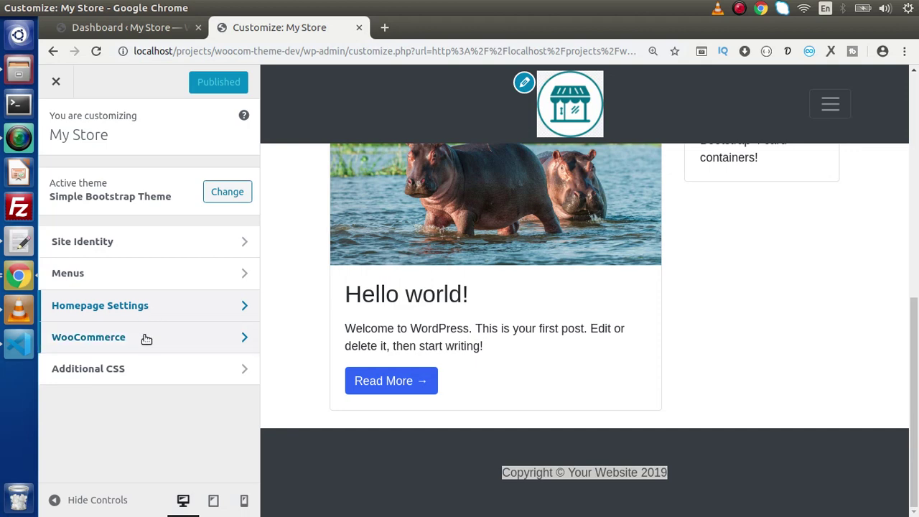
click(147, 338)
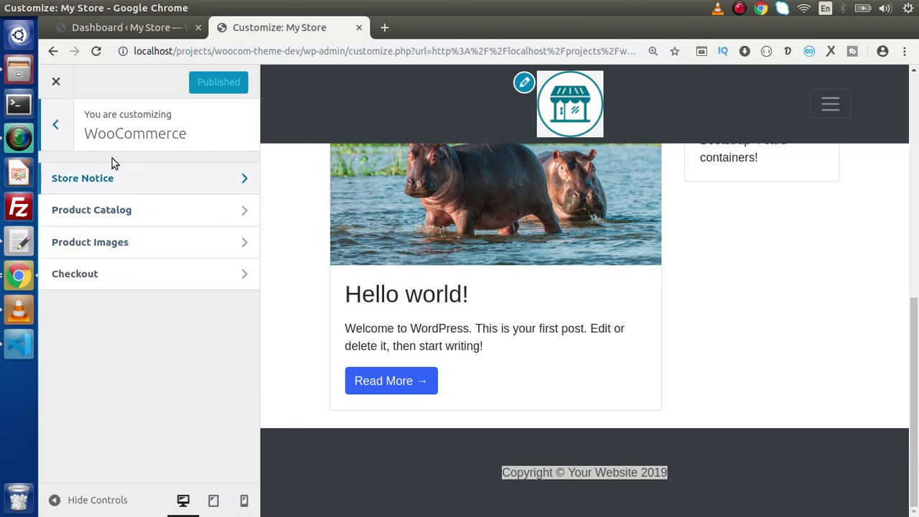
Step: Reopen WooCommerce, check the Store Notice demo text, and return to the WooCommerce section list
click(60, 127)
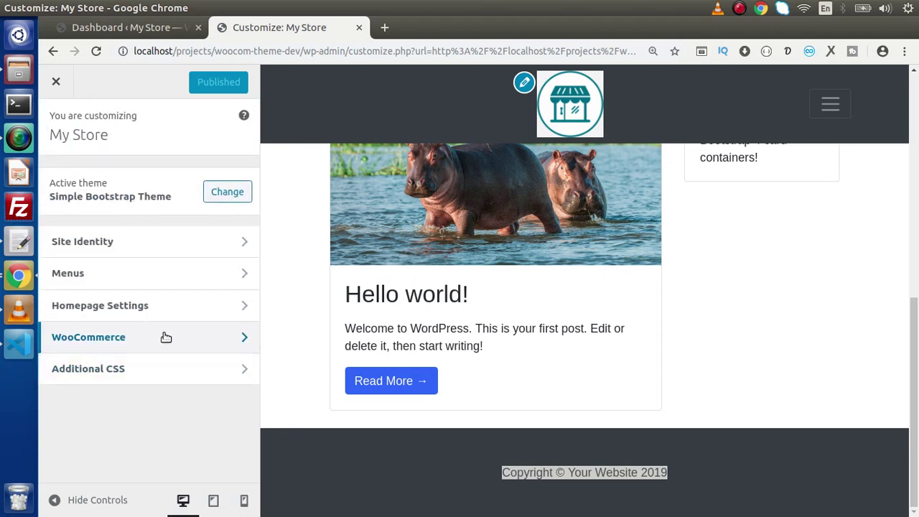
click(166, 337)
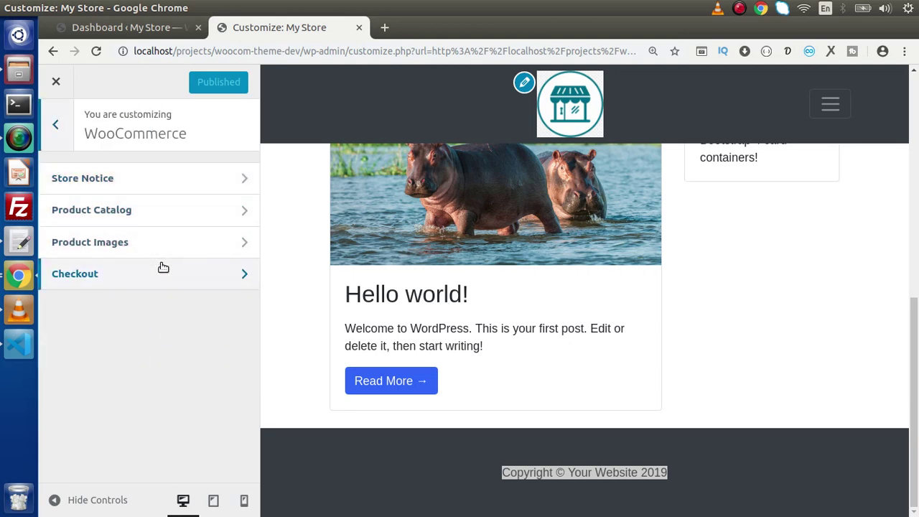
click(174, 180)
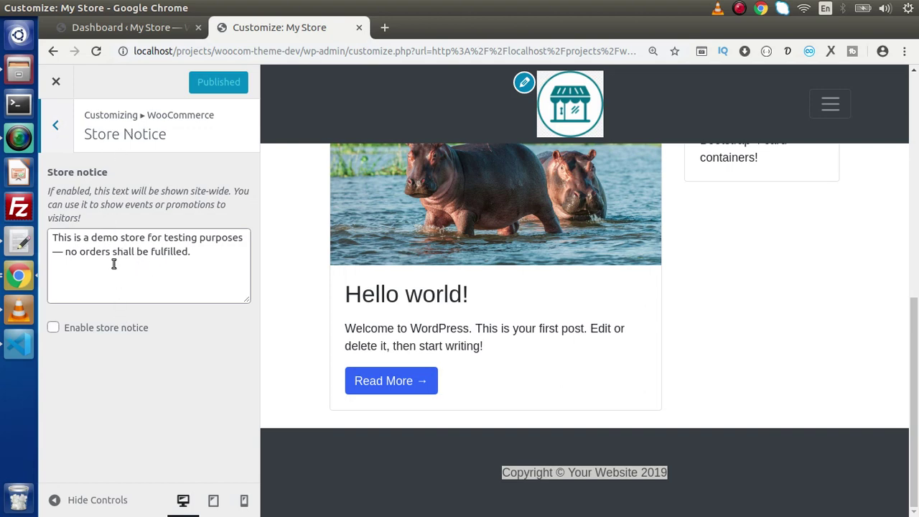
click(57, 126)
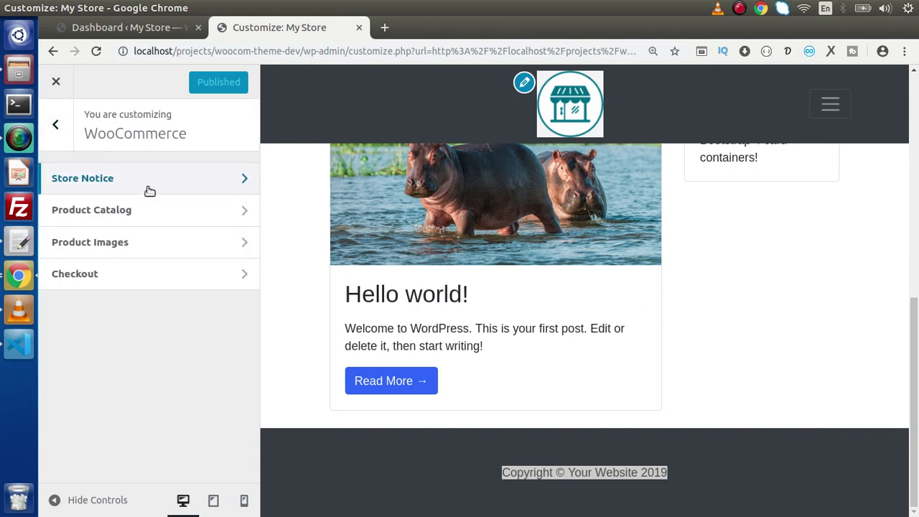
Step: Open Product Catalog to load the shop preview, scroll its options, then go back to the main list
click(167, 212)
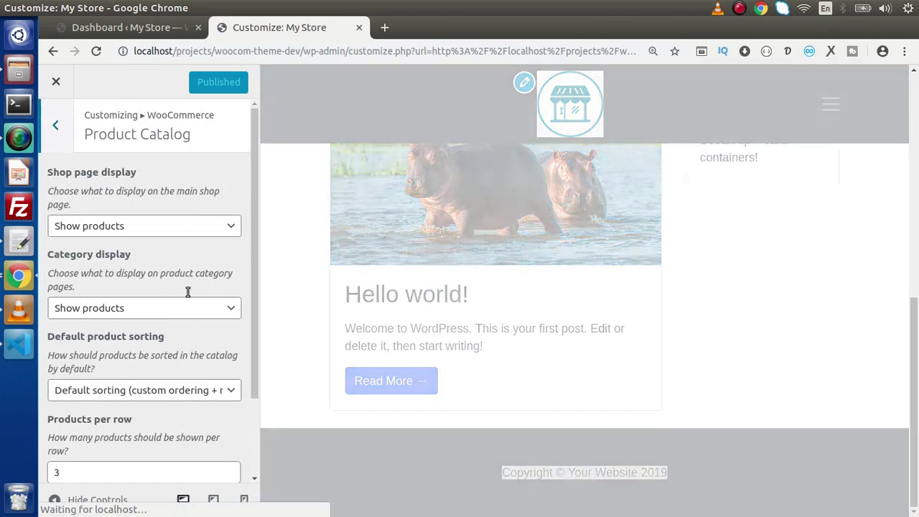
scroll(161, 263, down, 3)
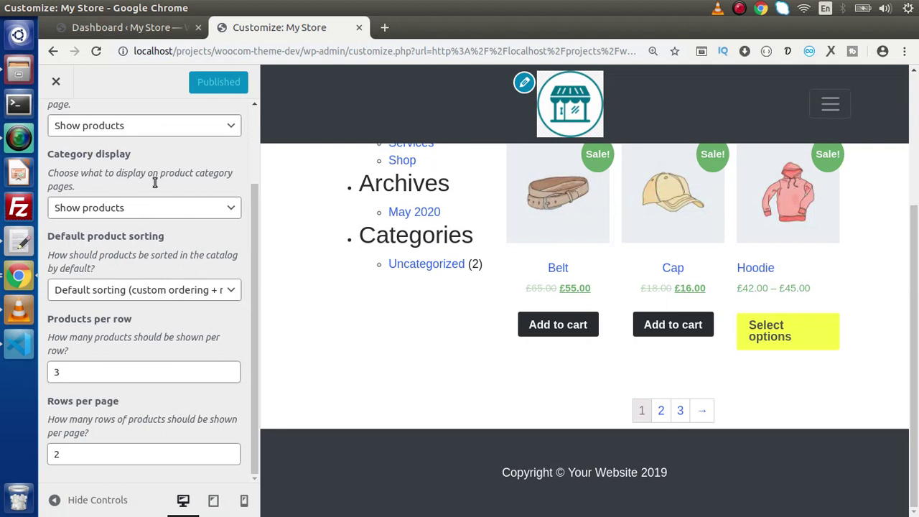
scroll(163, 365, up, 3)
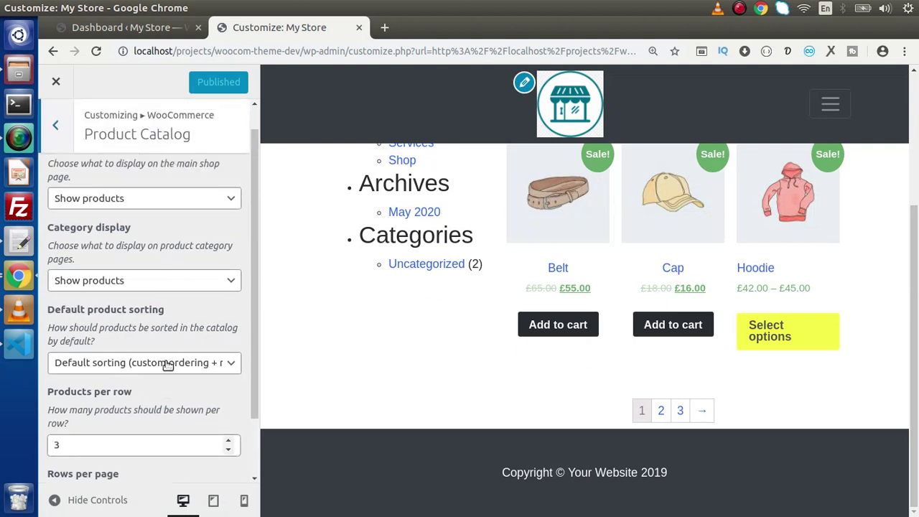
click(54, 124)
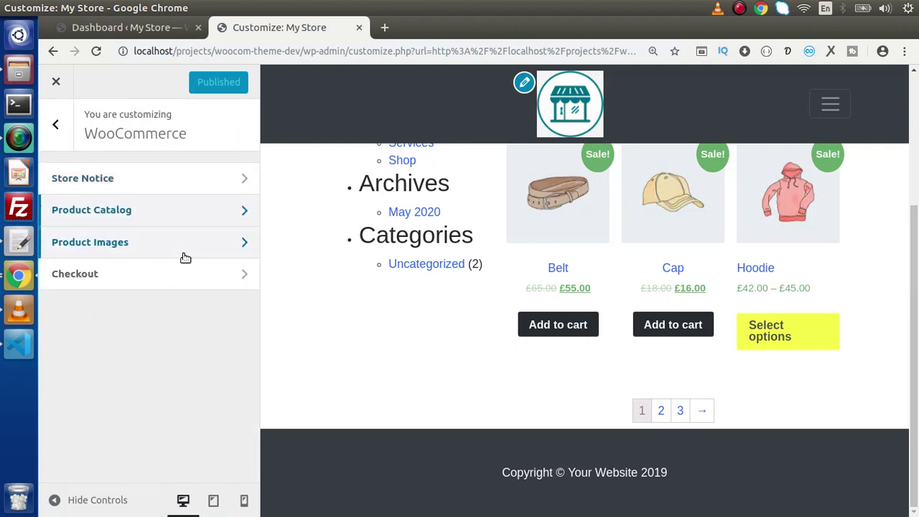
click(65, 133)
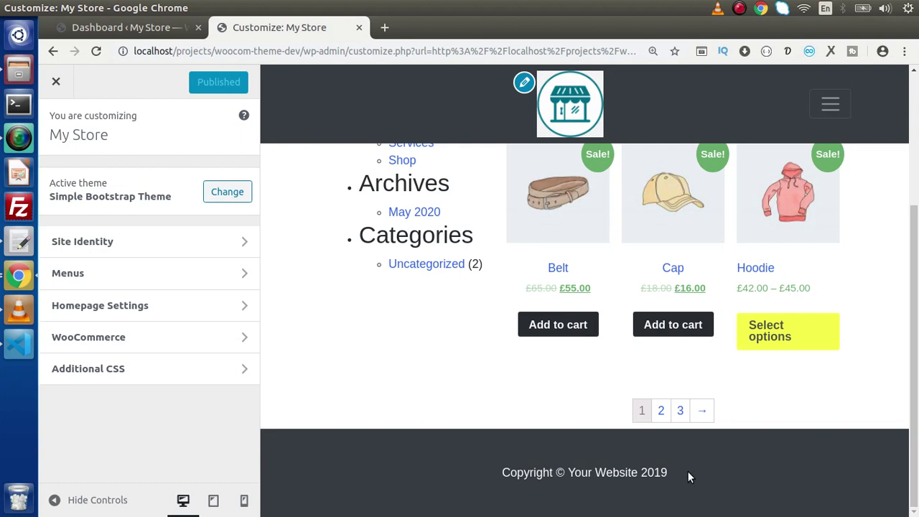
drag(688, 471, 495, 471)
click(520, 496)
drag(684, 475, 501, 474)
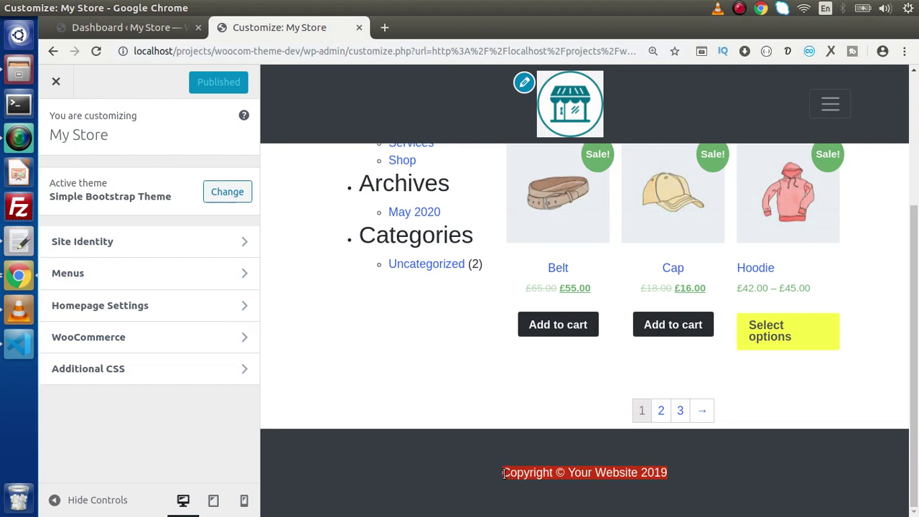
click(550, 490)
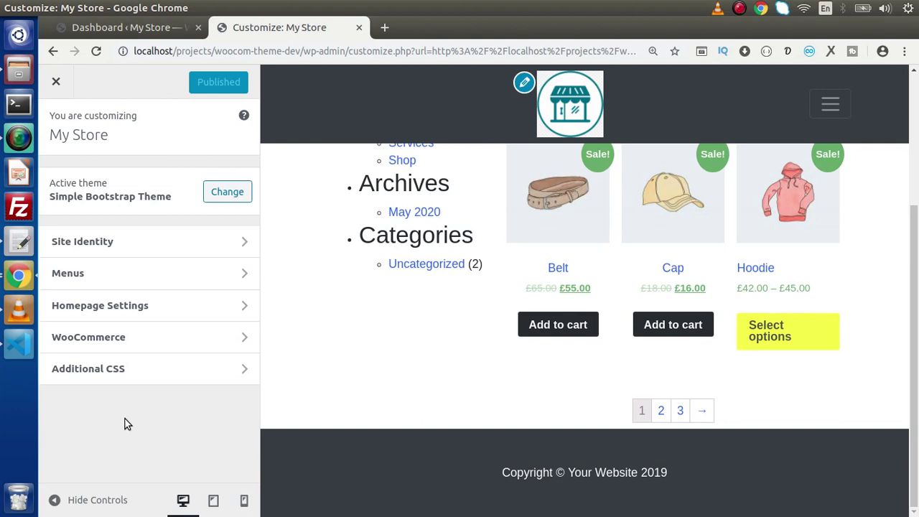
Step: Switch to gedit showing wp-woocom-intro.txt, Part #41 'Add a theme customizer #1'
click(19, 242)
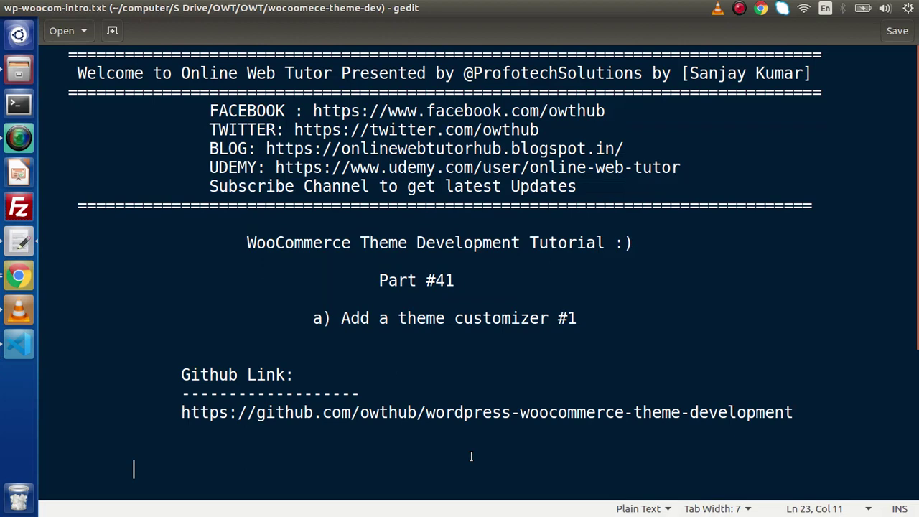